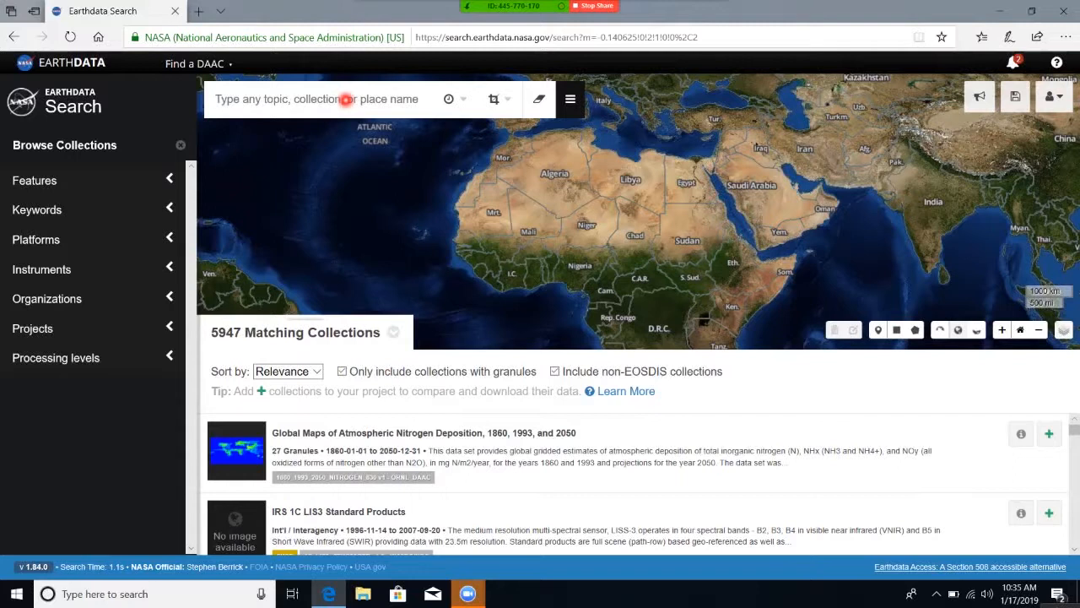
Search for "smap" and open the SMAP L4 Global Daily 9 km EASE-Grid Carbon Net Ecosystem Exchange V004 collection.
left_click(301, 98)
type("smap")
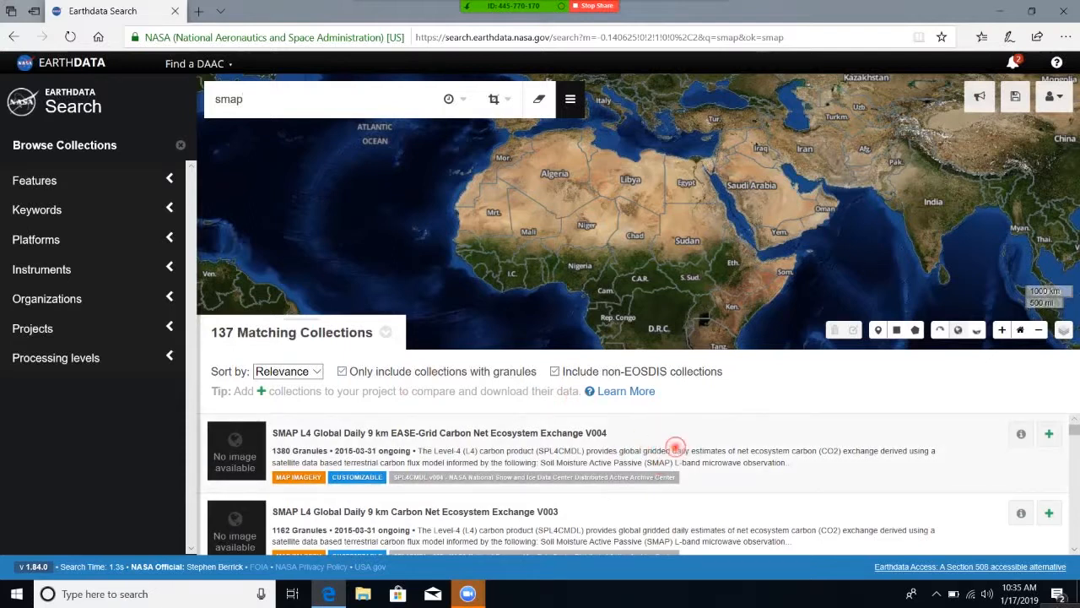
left_click(676, 447)
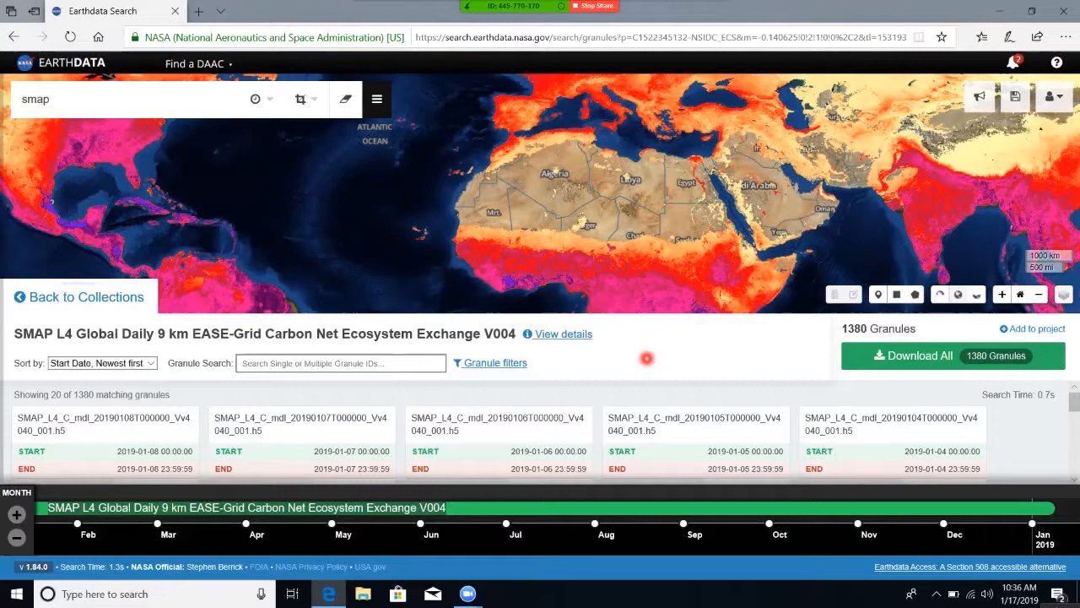
left_click_drag(664, 276, 641, 181)
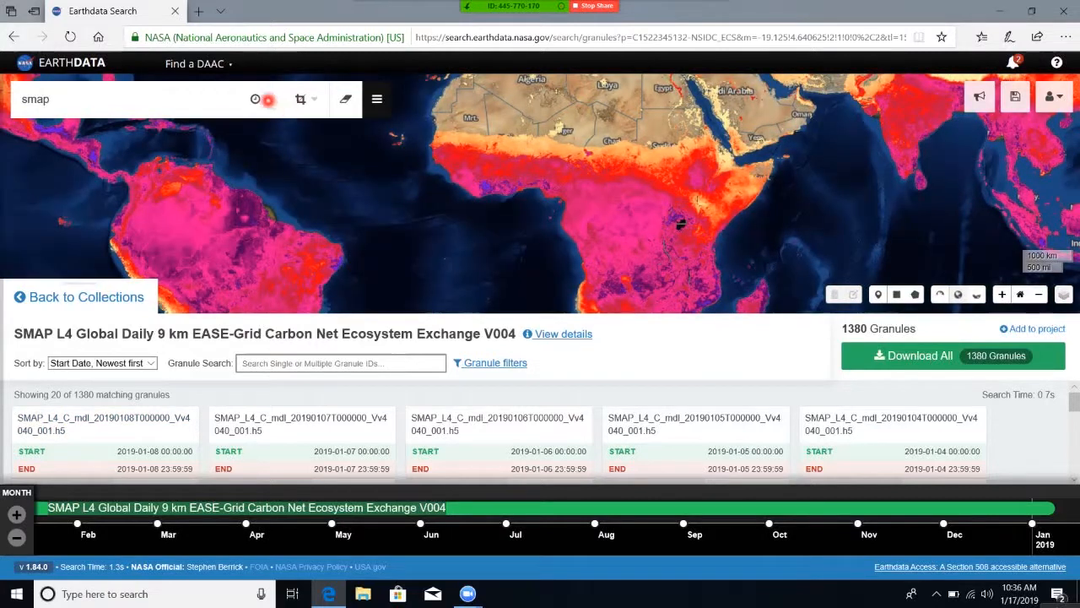
left_click(264, 100)
left_click(299, 152)
left_click(299, 152)
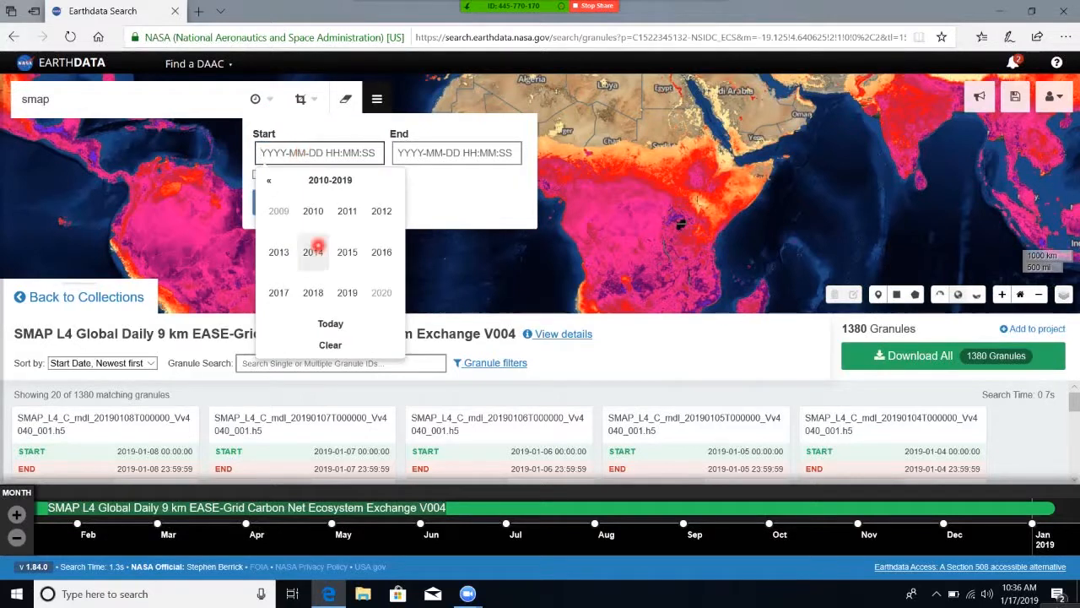
left_click(319, 288)
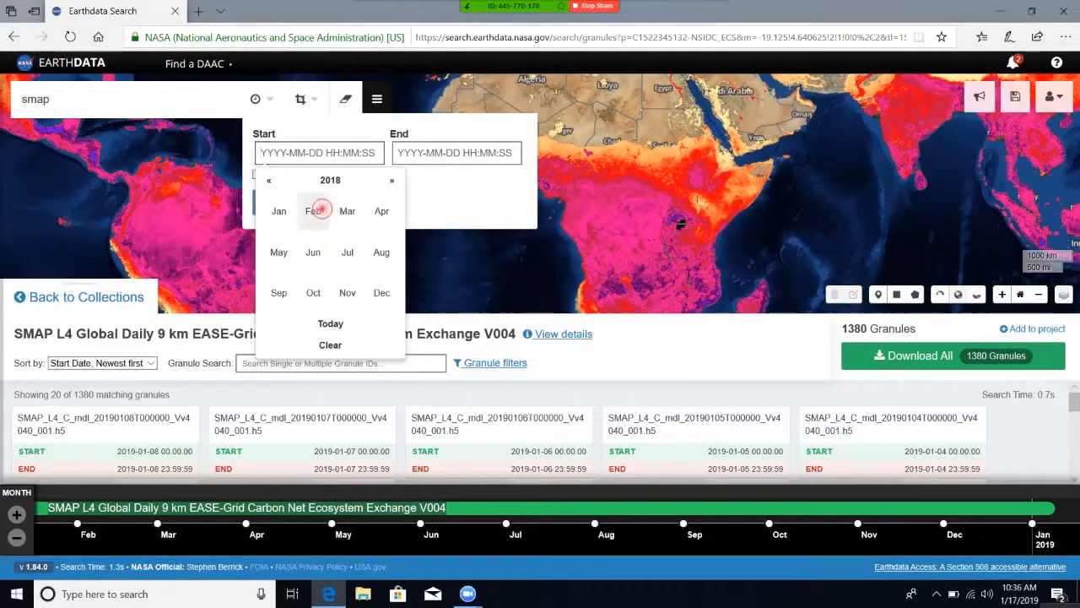
left_click(318, 211)
left_click(358, 228)
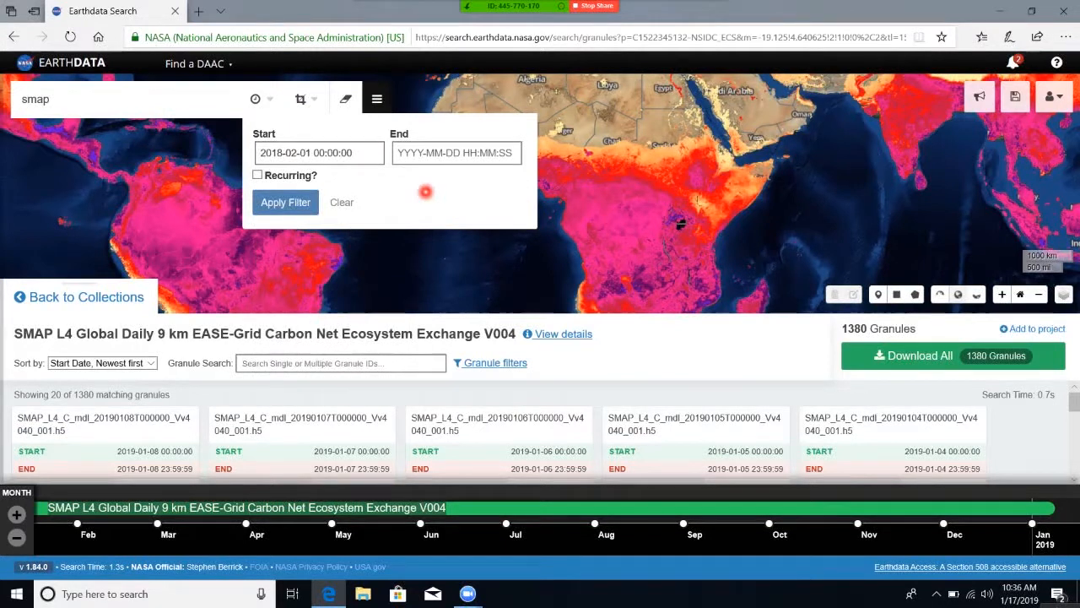
left_click(467, 152)
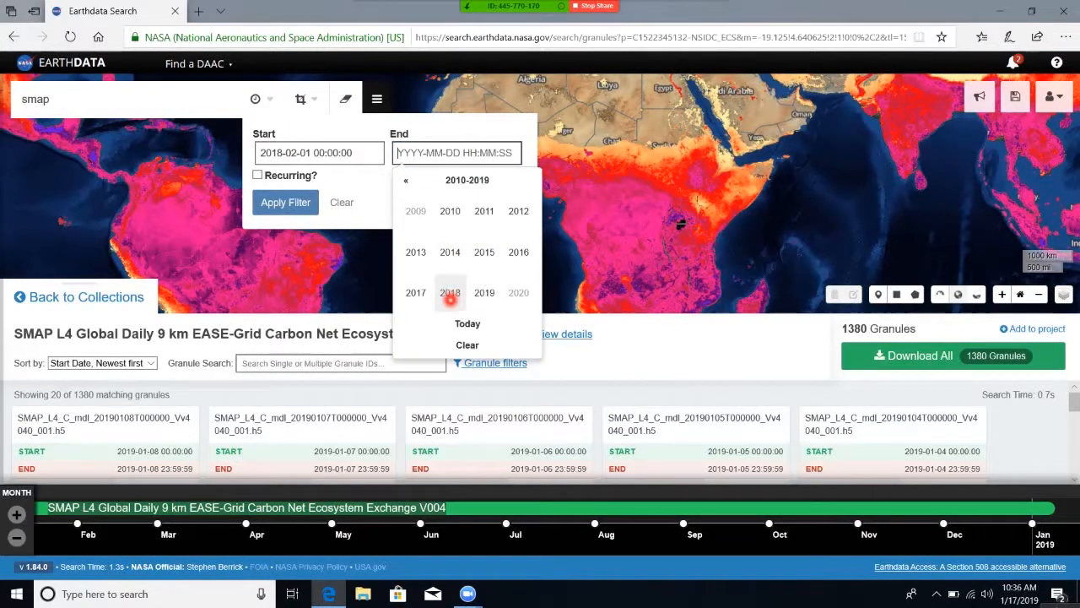
left_click(450, 294)
left_click(448, 211)
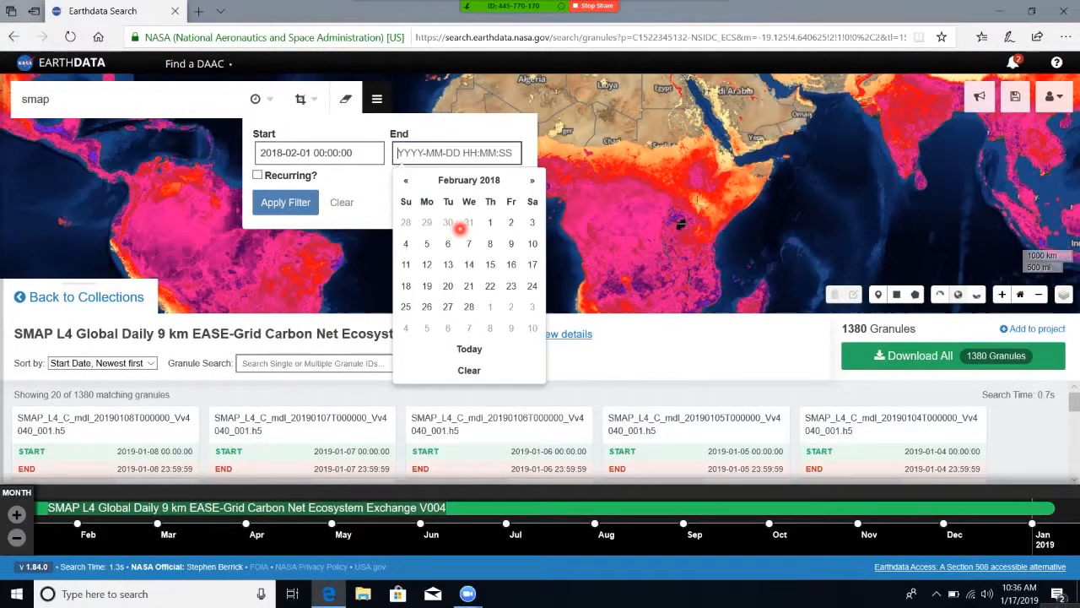
left_click(470, 307)
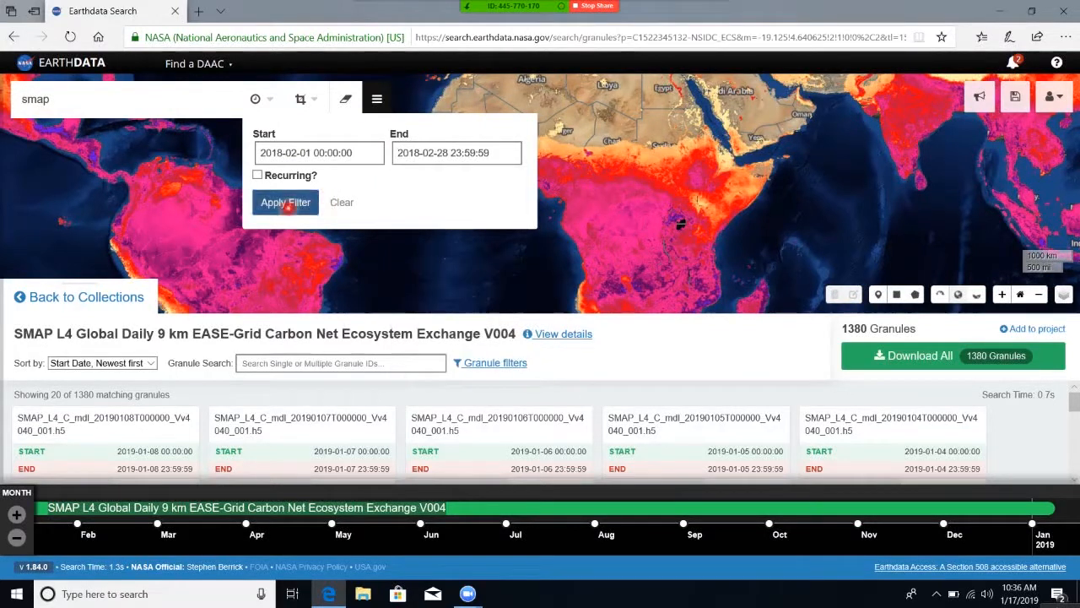
left_click(286, 203)
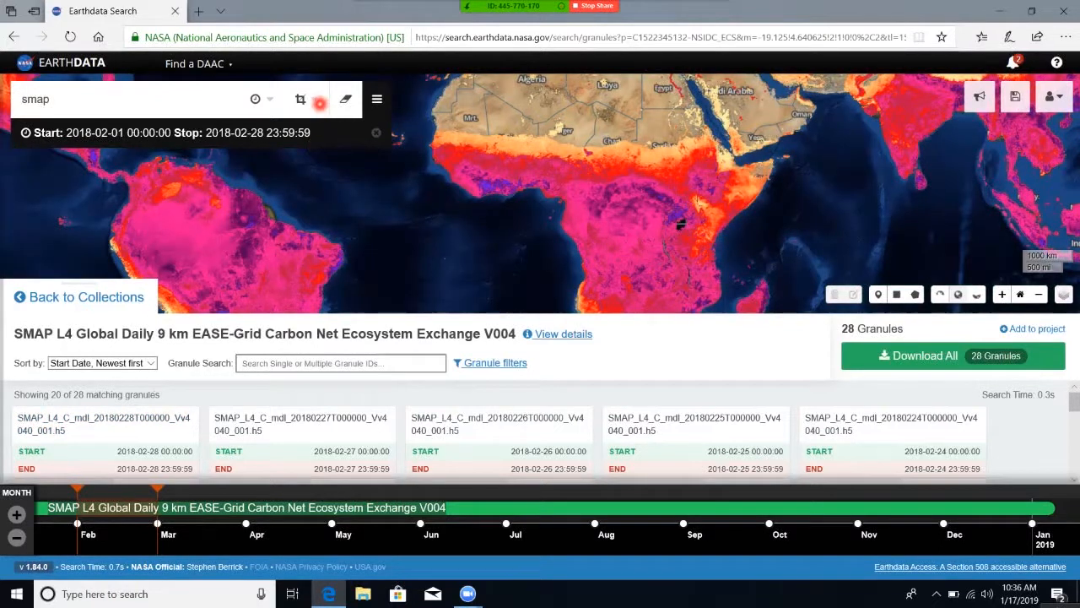
left_click(310, 95)
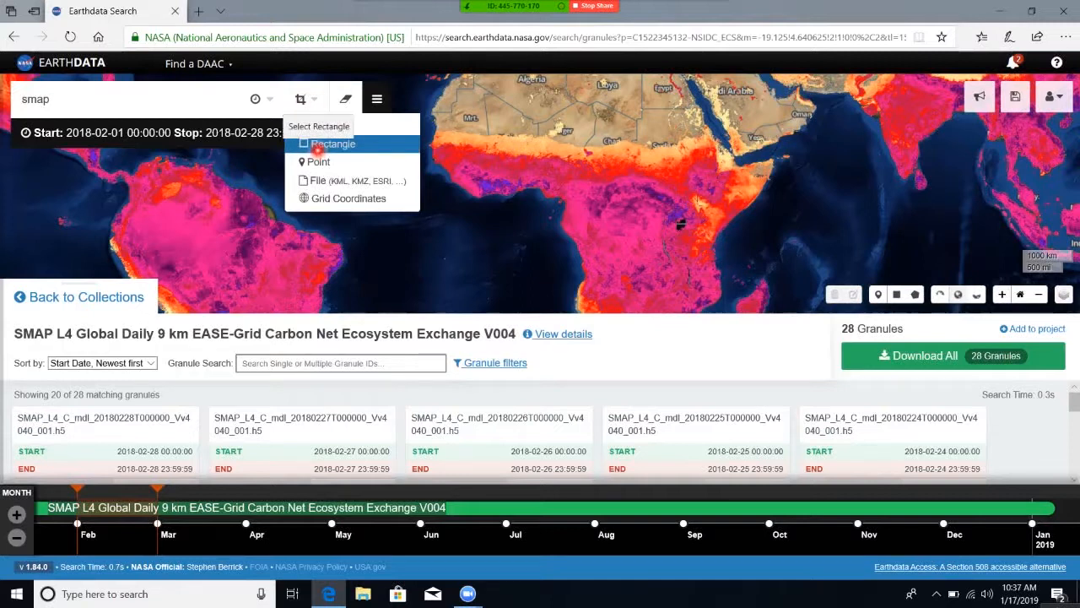
left_click(318, 145)
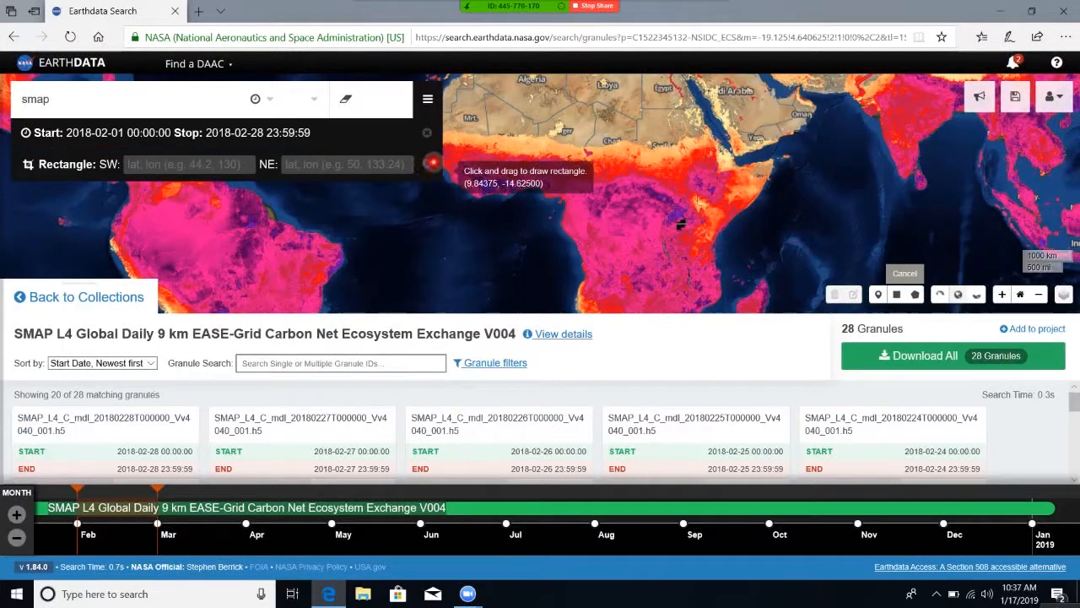
left_click(419, 162)
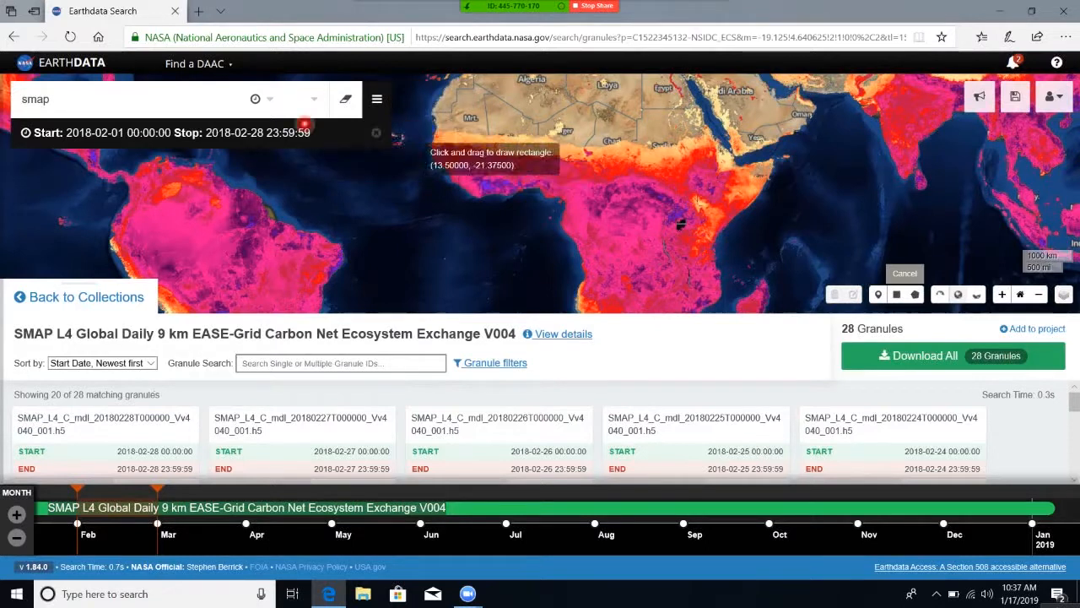
Draw a rectangular spatial filter over central Africa from about 0.56, 18.98 (SW) to about 5.48, 26.86 (NE).
left_click(318, 104)
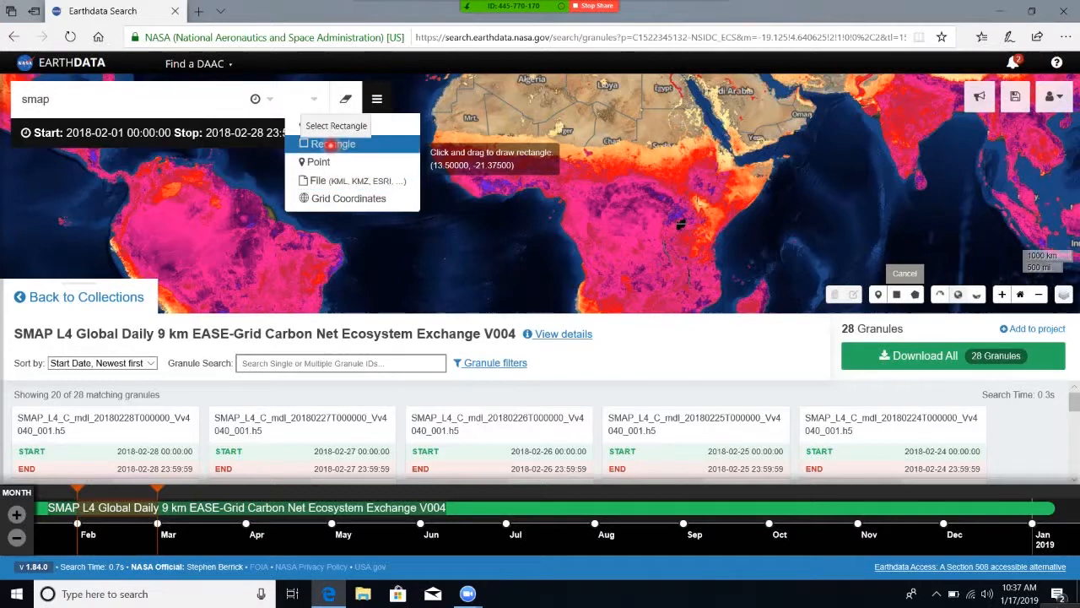
left_click(331, 145)
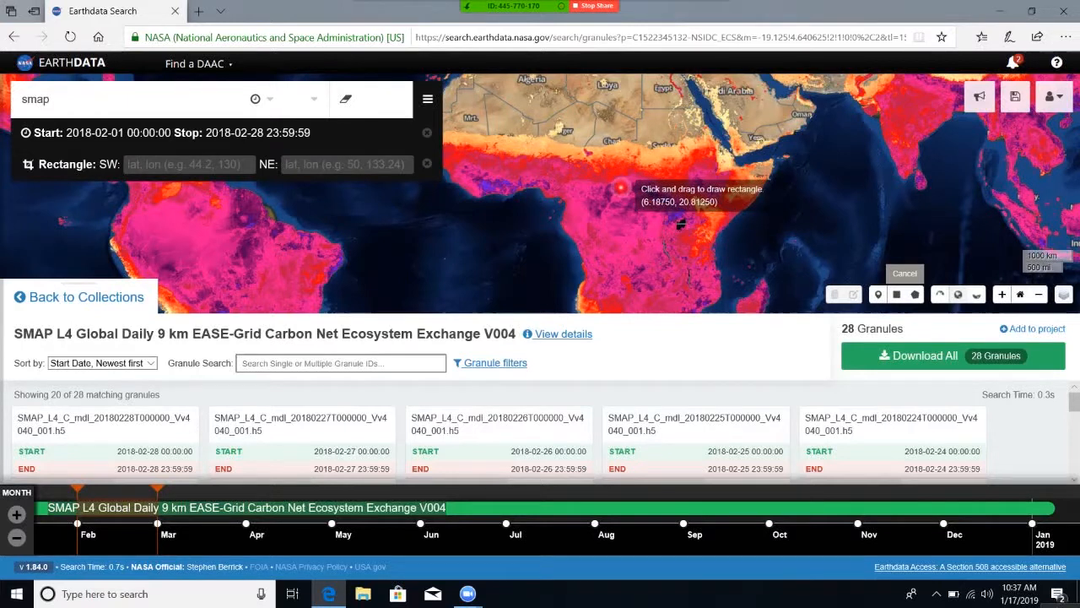
left_click_drag(611, 192, 652, 216)
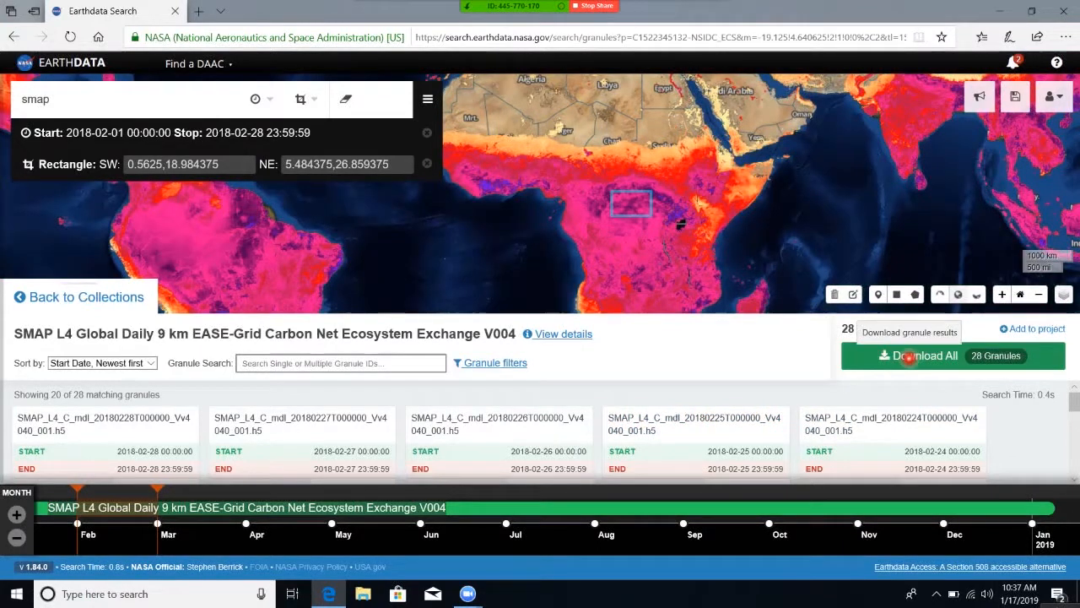
Start the download of all filtered granules and review the data access methods, keeping Customize Product.
left_click(907, 356)
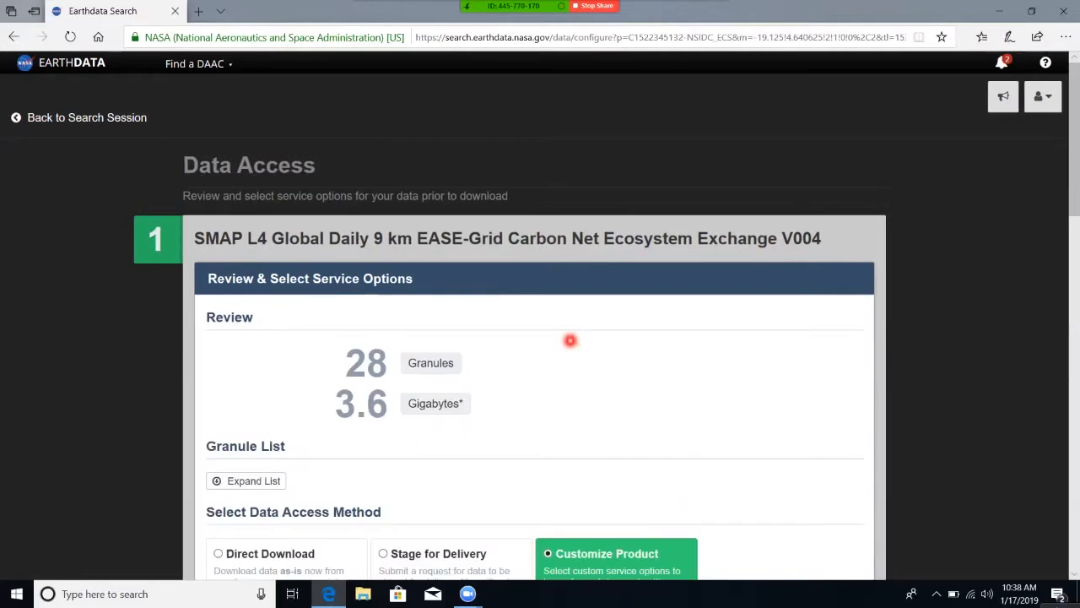
scroll(786, 334, "down", 1)
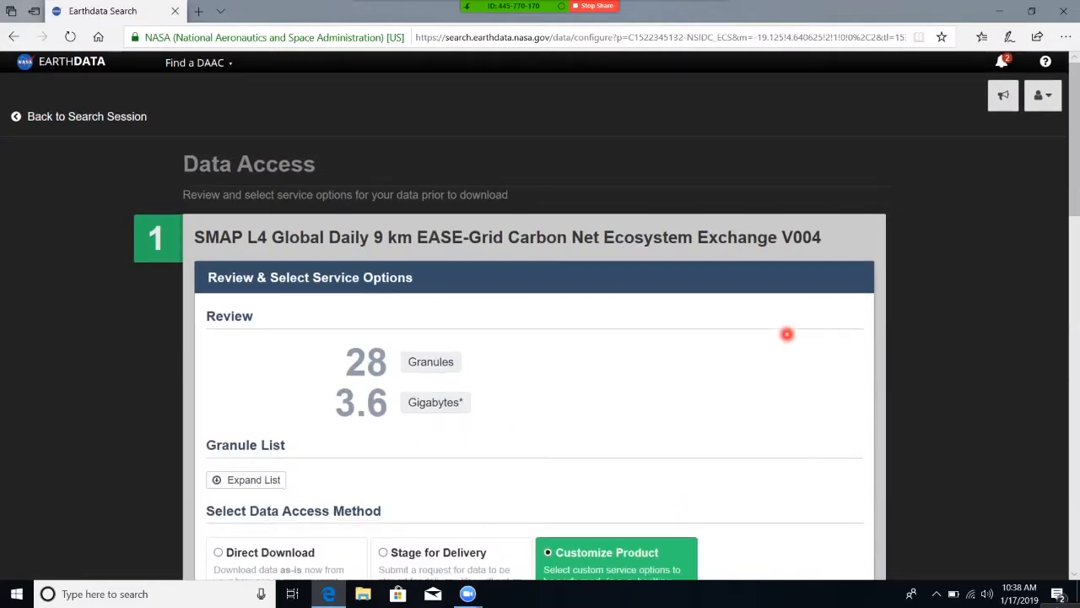
scroll(786, 334, "down", 3)
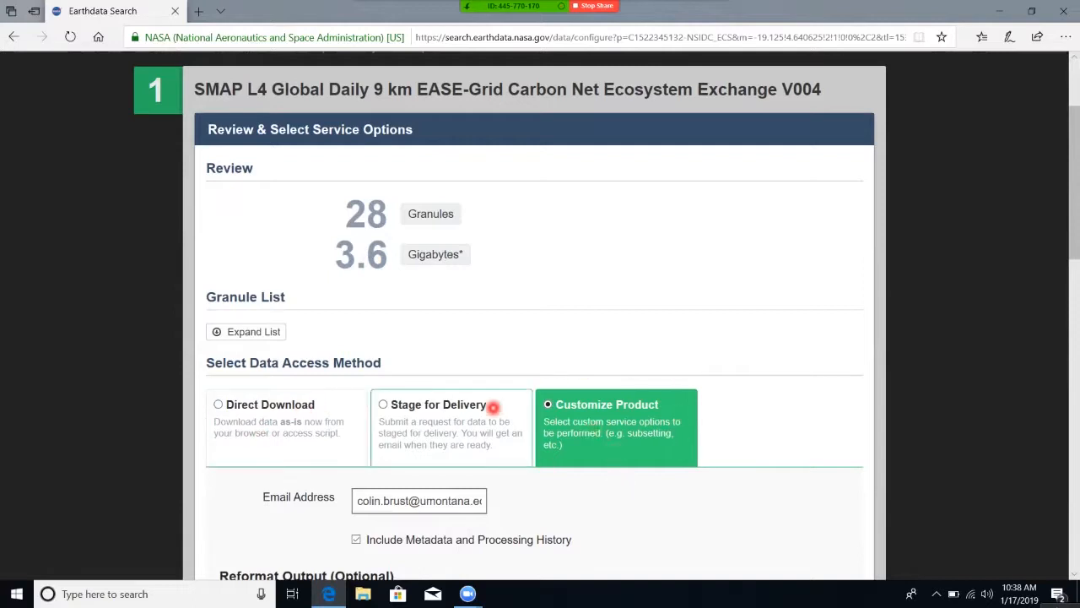
left_click_drag(557, 378, 720, 354)
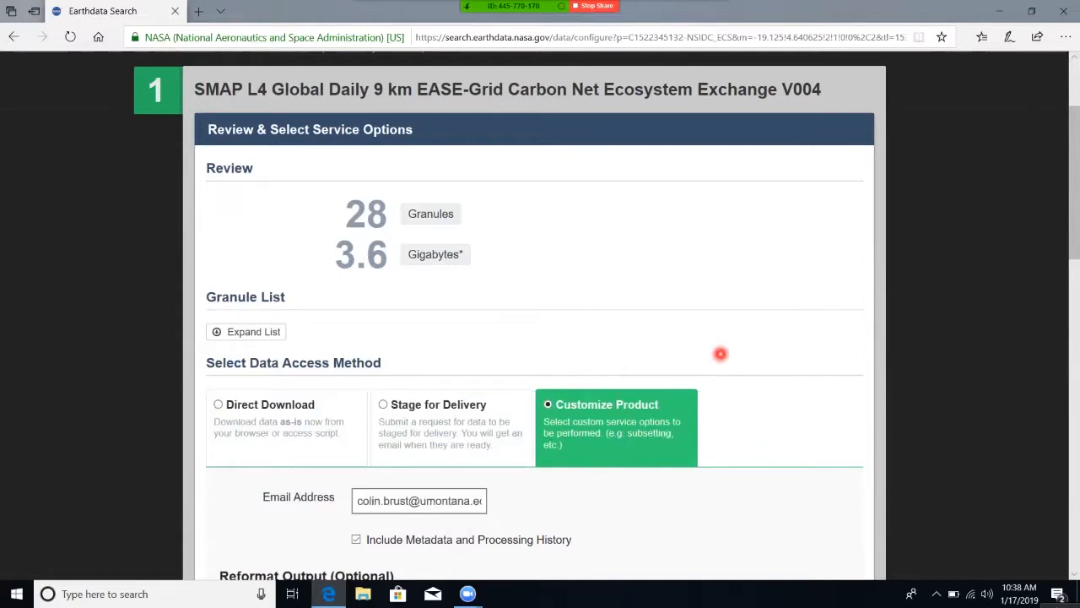
scroll(750, 431, "down", 2)
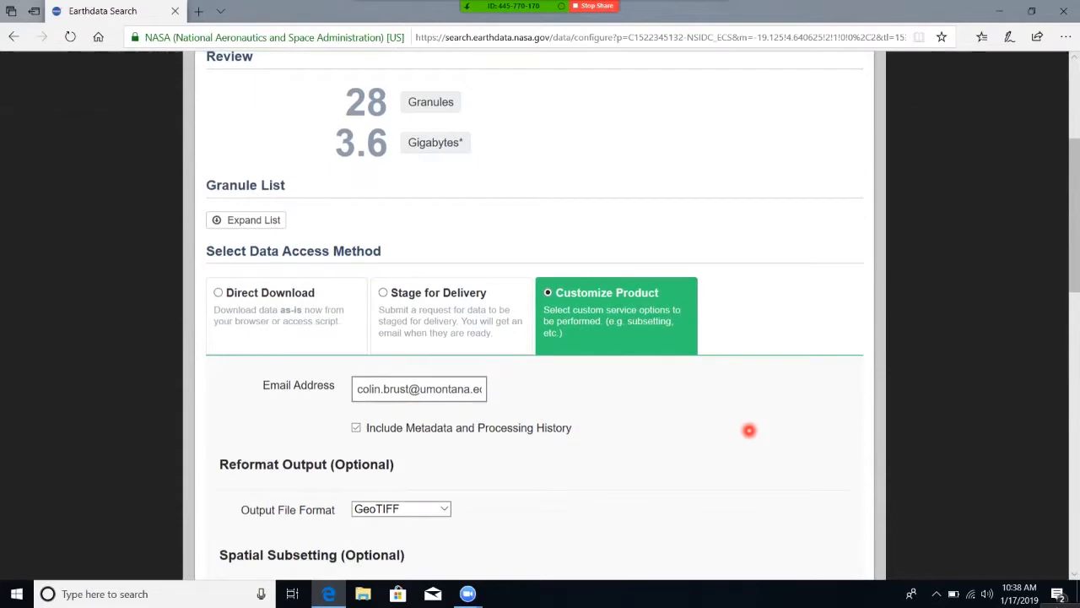
scroll(749, 431, "down", 2)
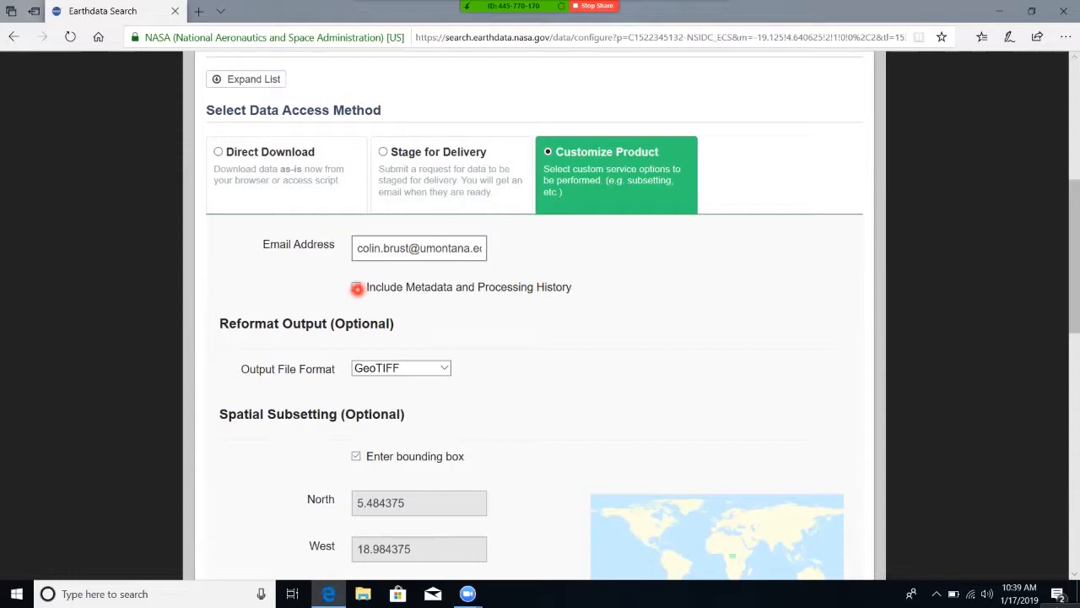
Keep the metadata and processing history included and choose GeoTIFF as the output file format.
left_click(357, 288)
scroll(568, 383, "down", 1)
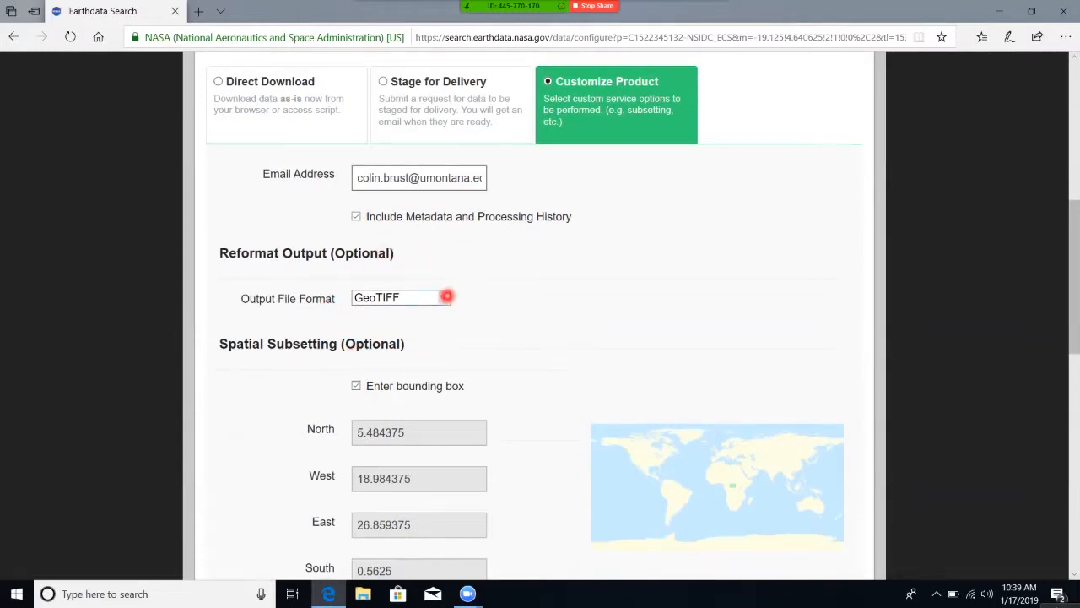
left_click(446, 296)
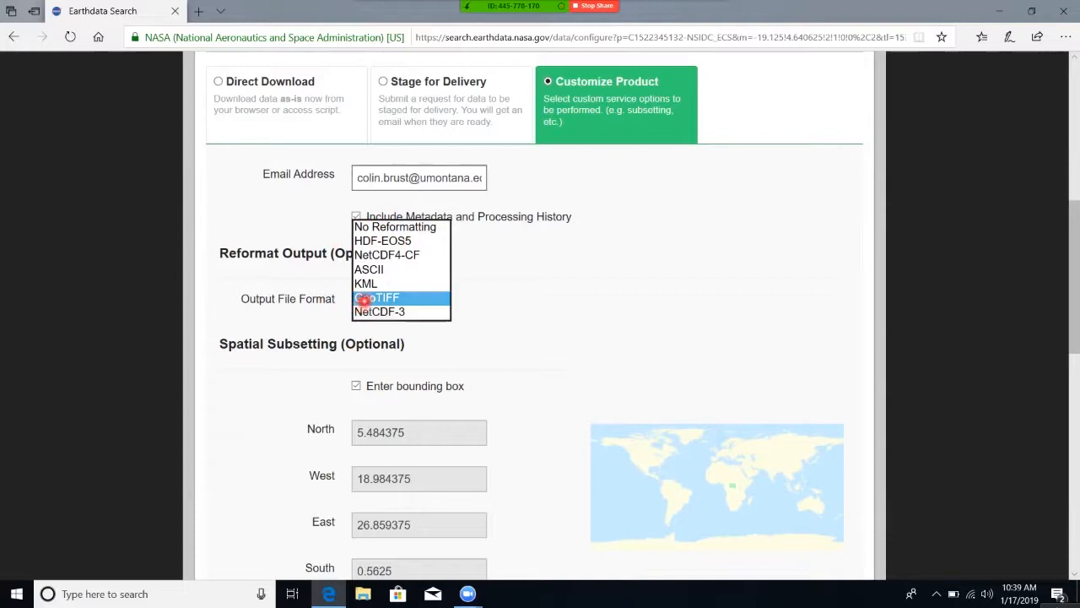
left_click(364, 297)
Disable the bounding box for spatial subsetting and enable it again.
scroll(651, 411, "down", 1)
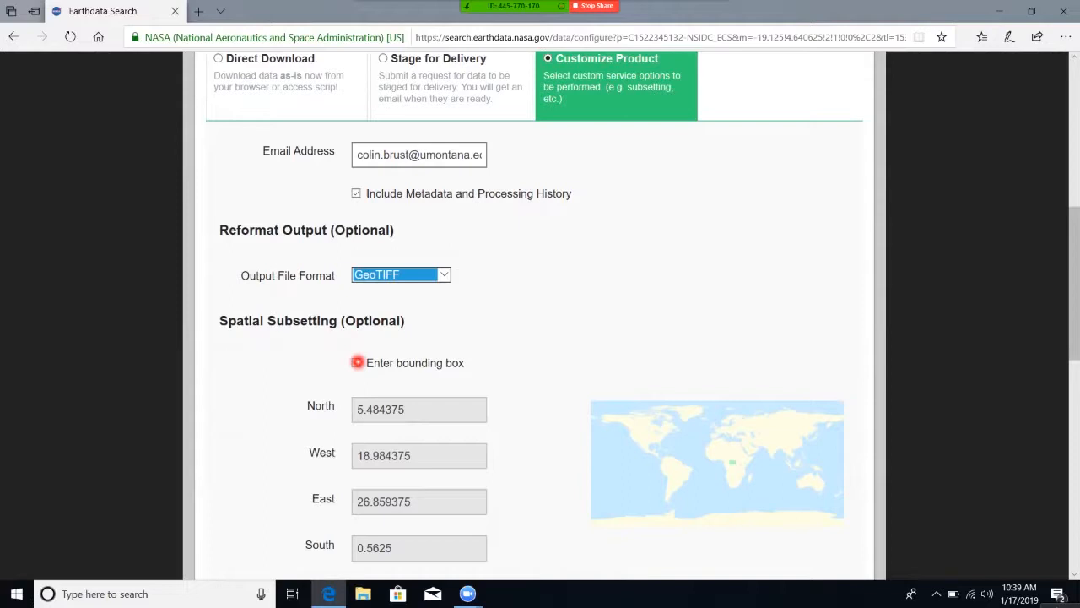
left_click(358, 362)
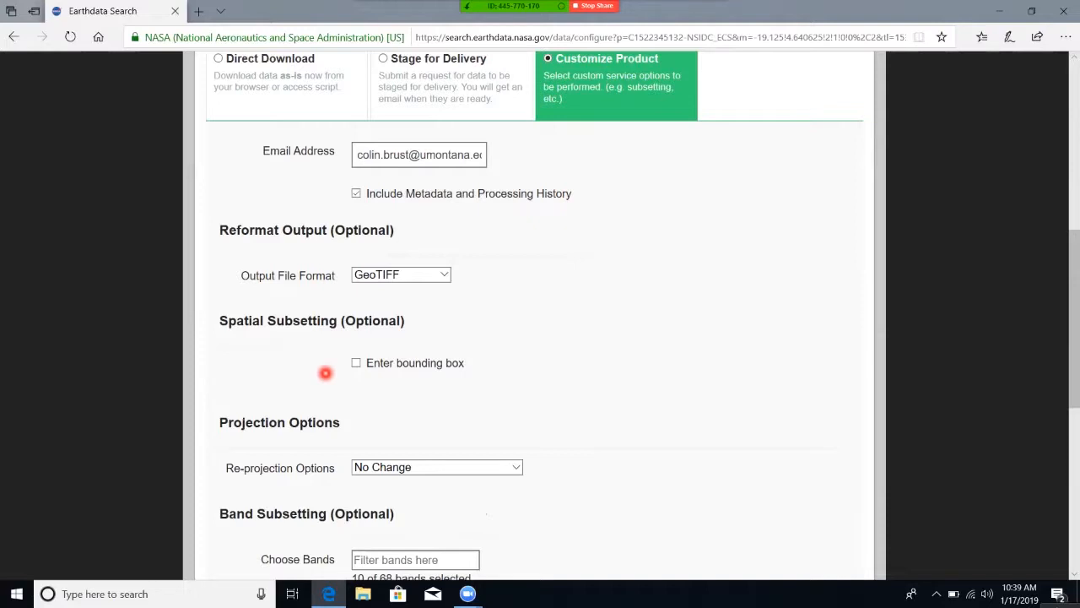
left_click(357, 362)
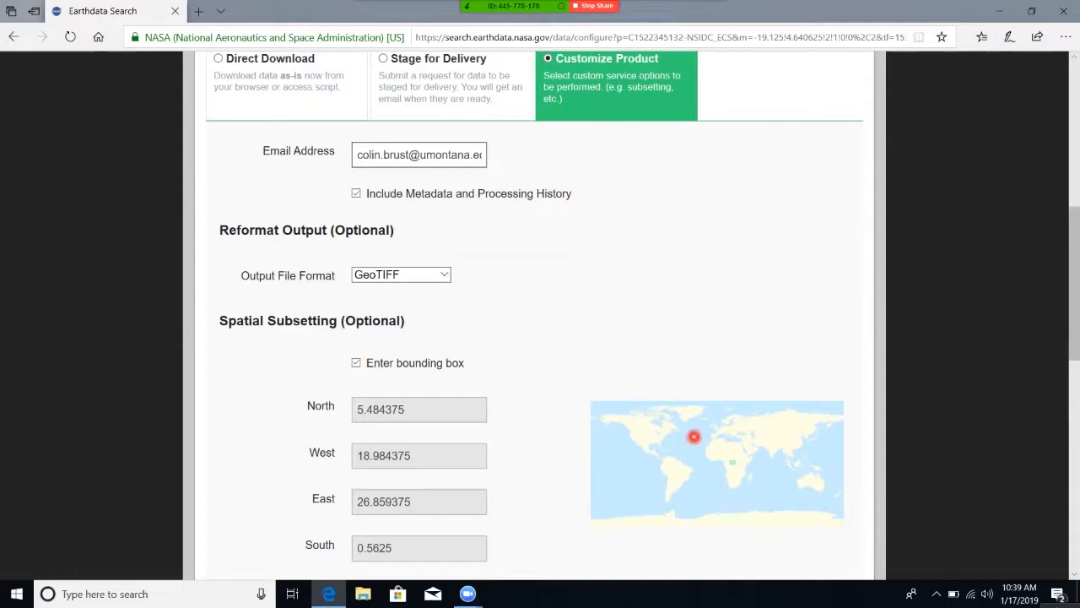
Review the available re-projection options and leave the projection at No Change.
scroll(914, 346, "down", 2)
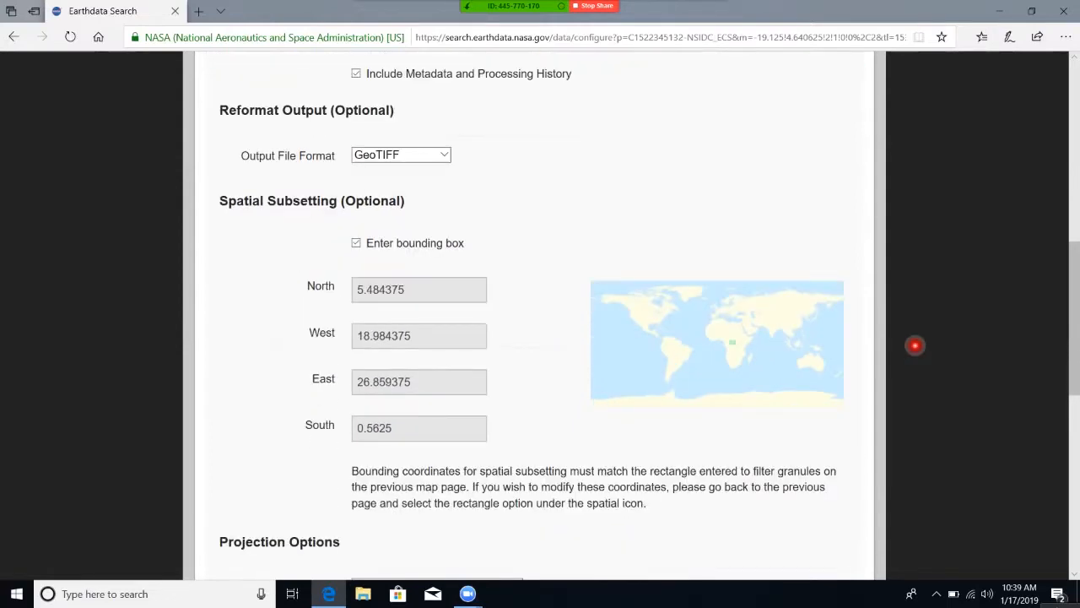
scroll(914, 345, "down", 3)
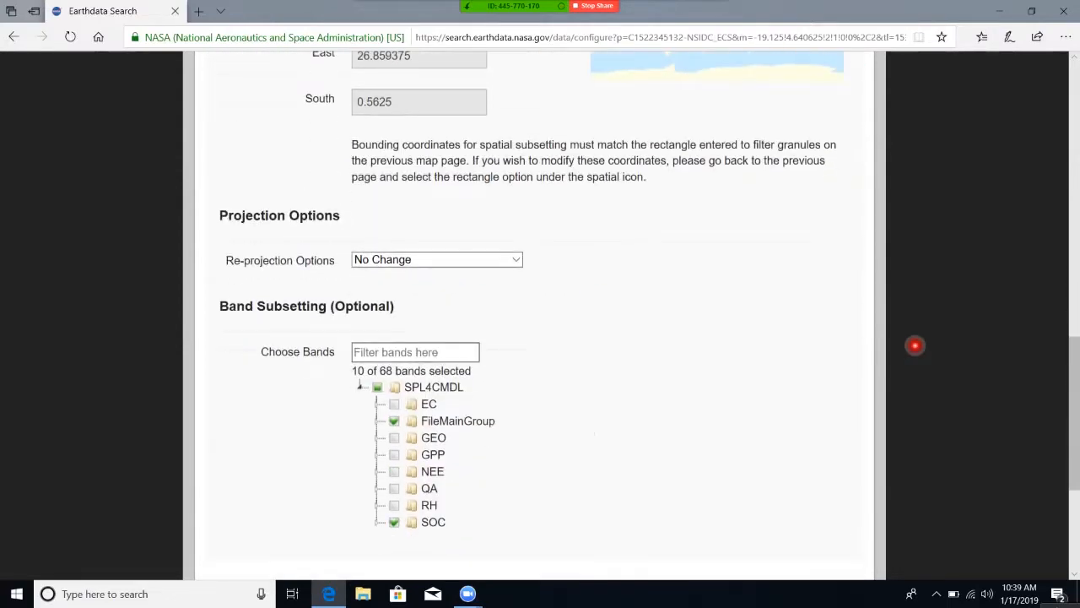
left_click(512, 261)
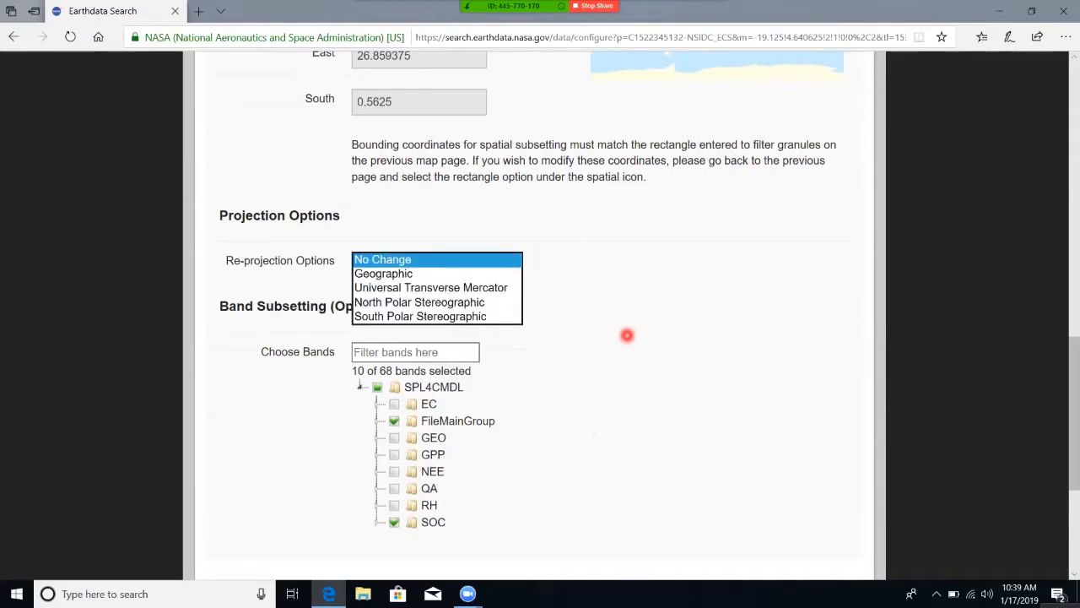
left_click(627, 335)
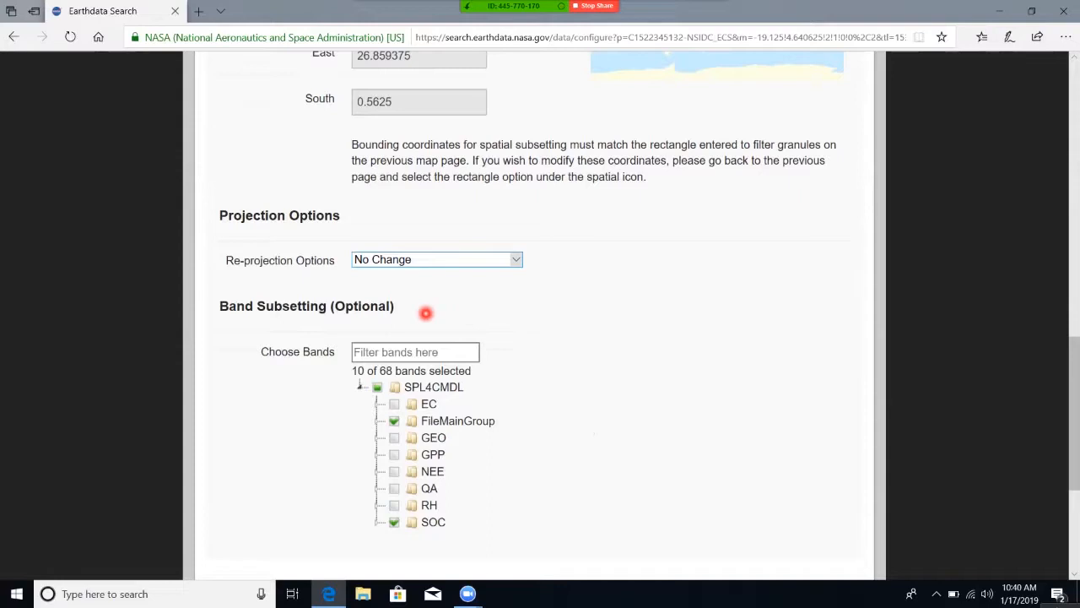
Add the EC, GEO, GPP, NEE, QA and RH groups to the band subset.
scroll(344, 443, "down", 1)
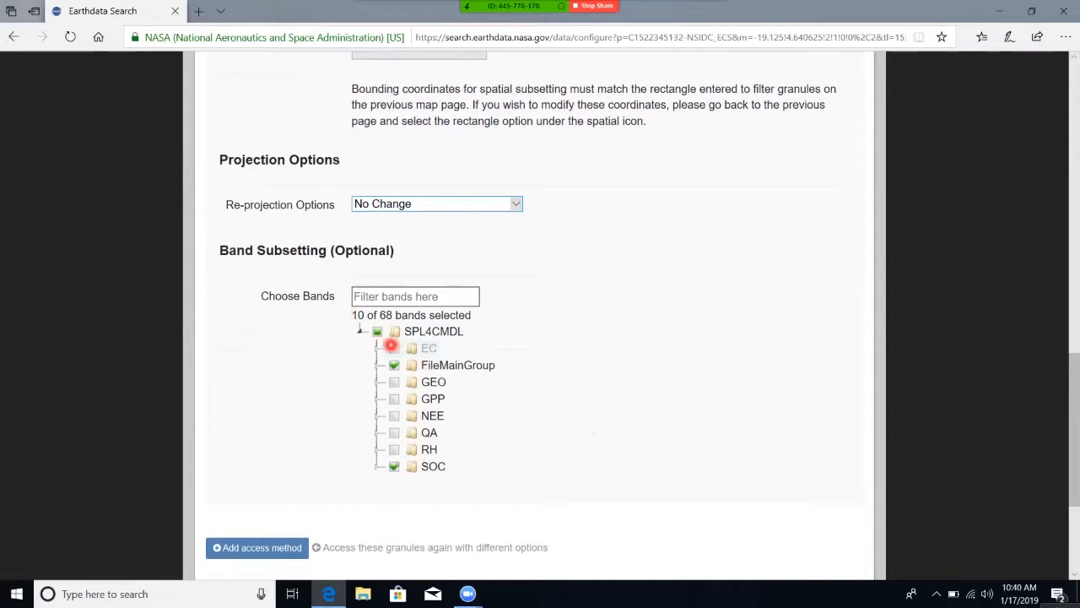
left_click(398, 349)
left_click(390, 383)
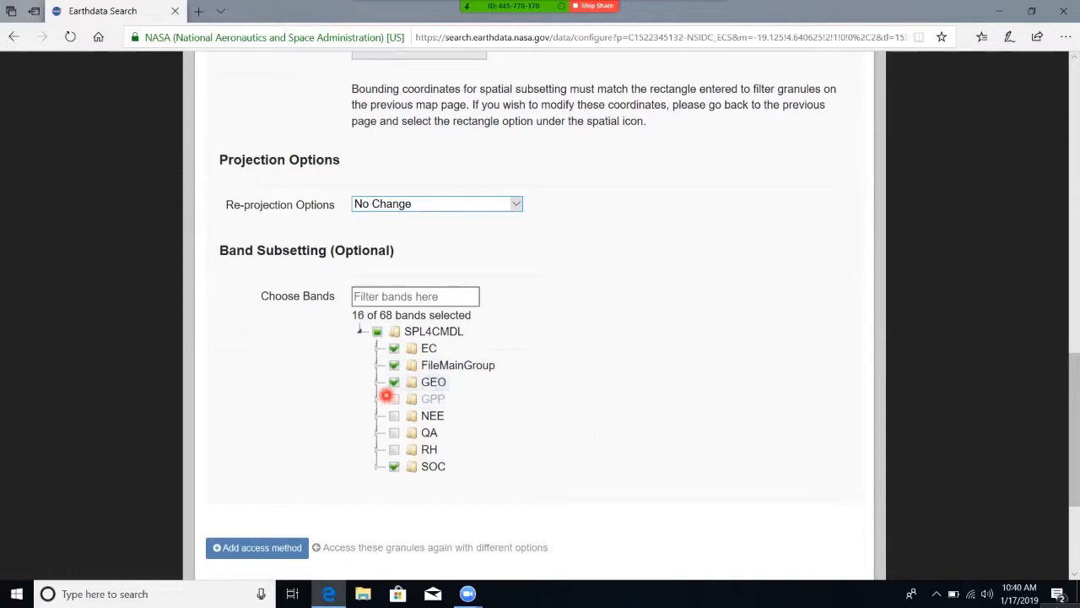
left_click(393, 399)
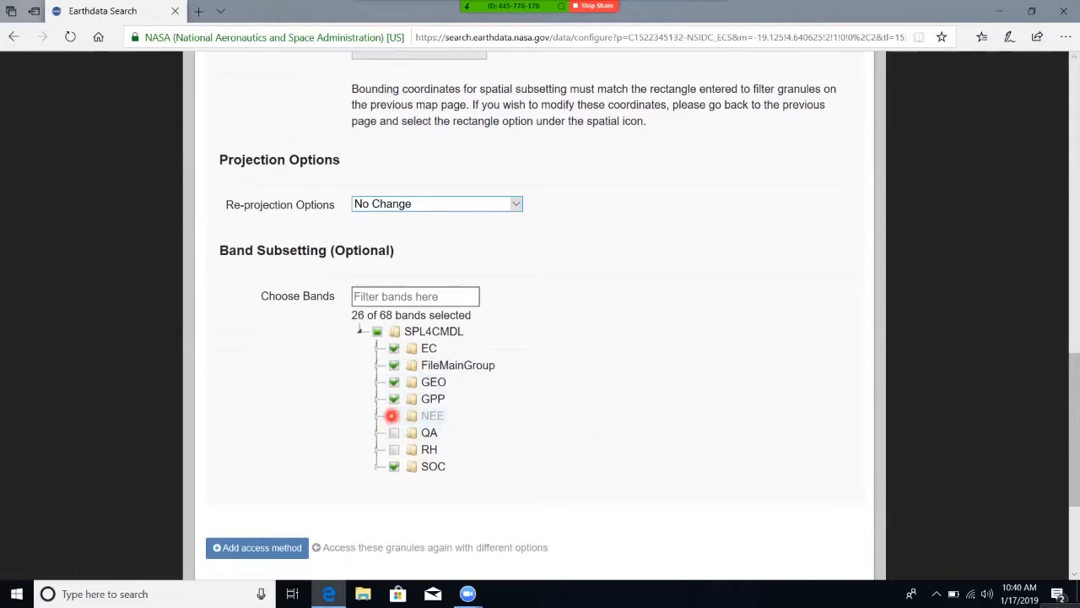
left_click(392, 415)
left_click(393, 432)
left_click(393, 449)
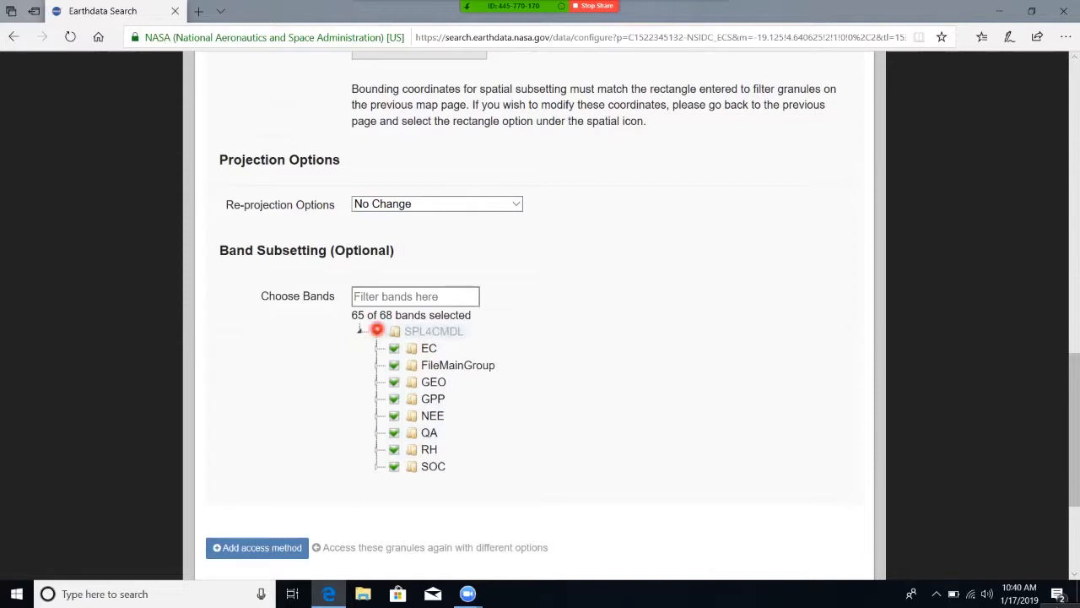
Clear the whole SPL4CMDL band selection, select only the SOC group and expand it to review its bands.
left_click(377, 330)
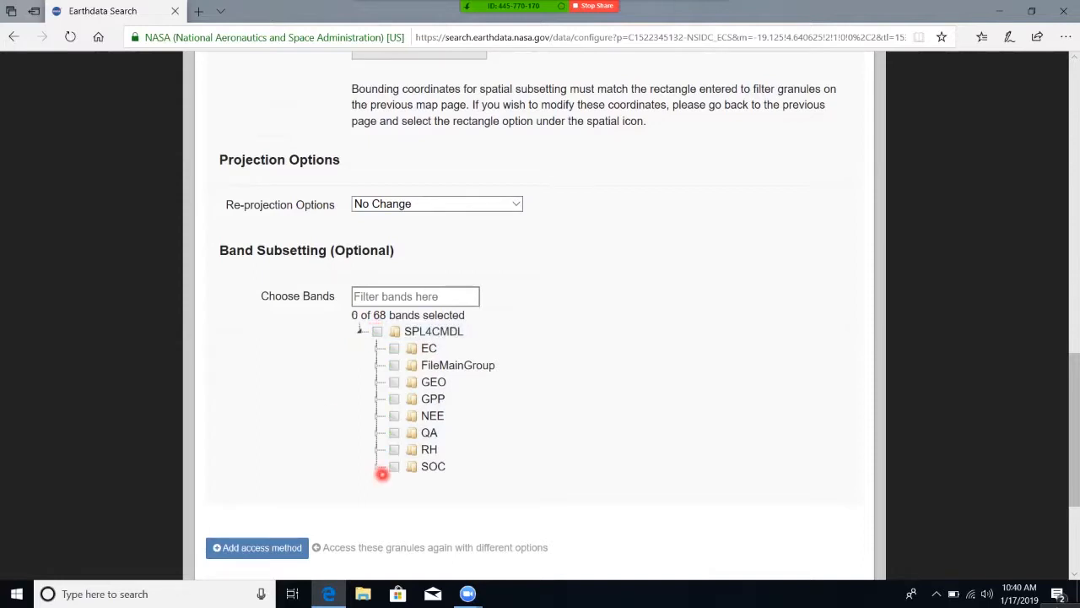
left_click(393, 465)
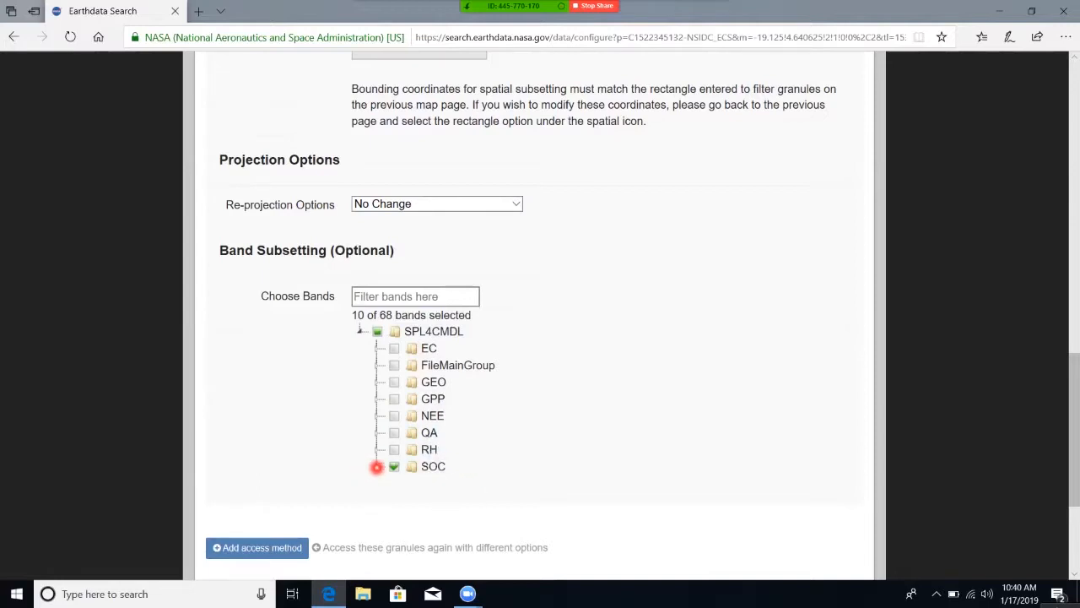
left_click(377, 466)
scroll(309, 470, "down", 2)
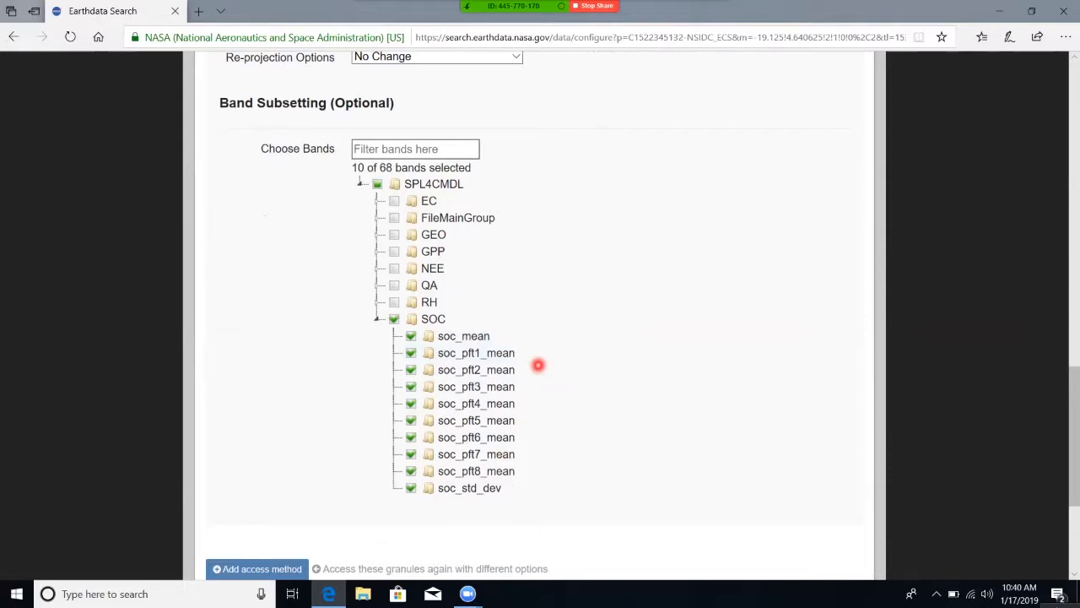
Continue past the service options to the contact information and submit the customized data order.
scroll(607, 470, "down", 3)
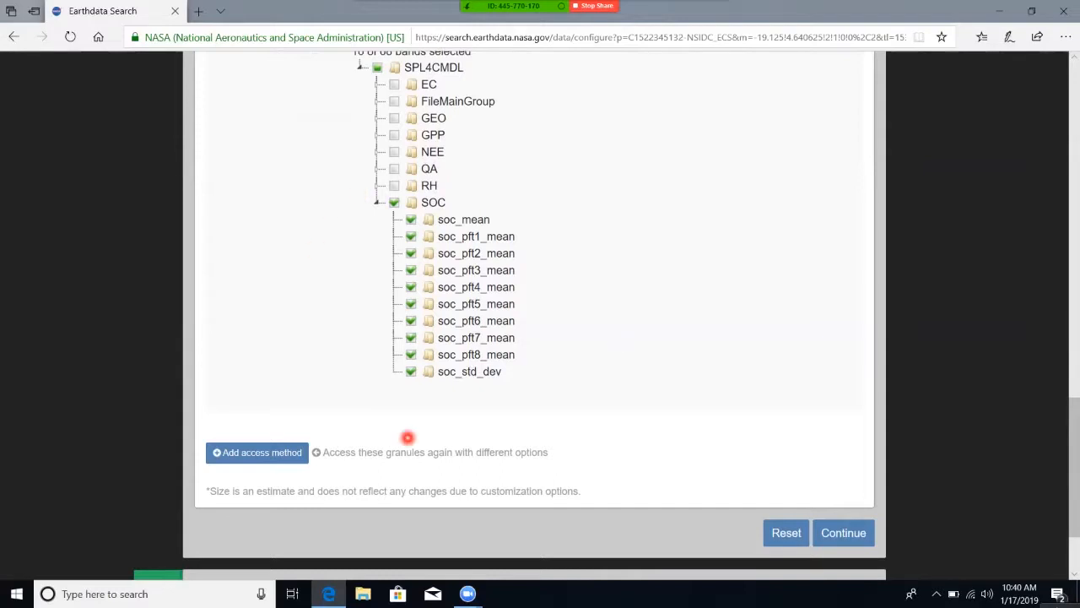
left_click(848, 540)
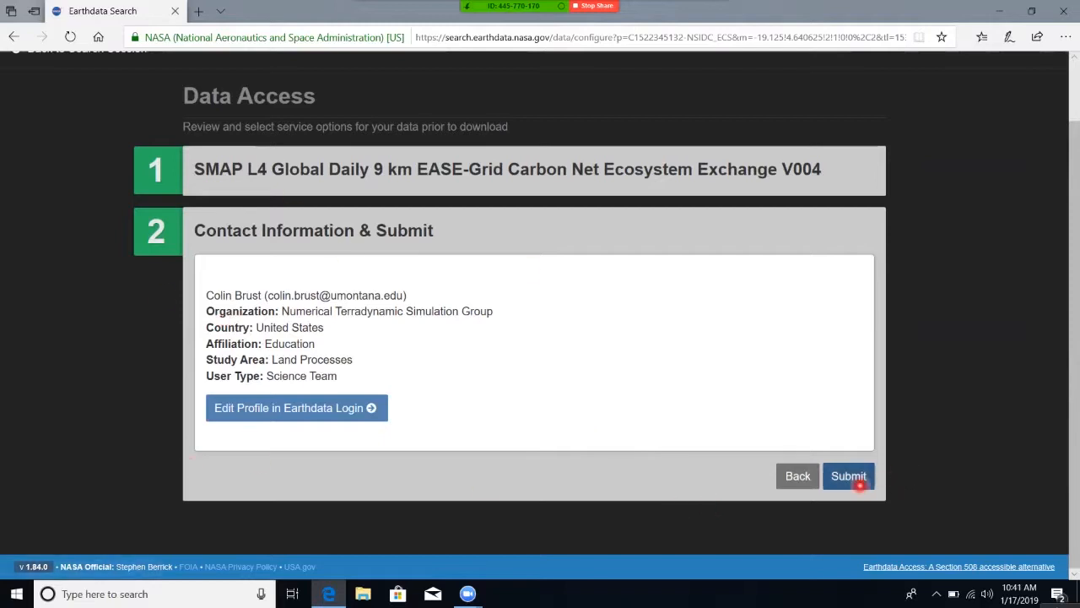
left_click(858, 485)
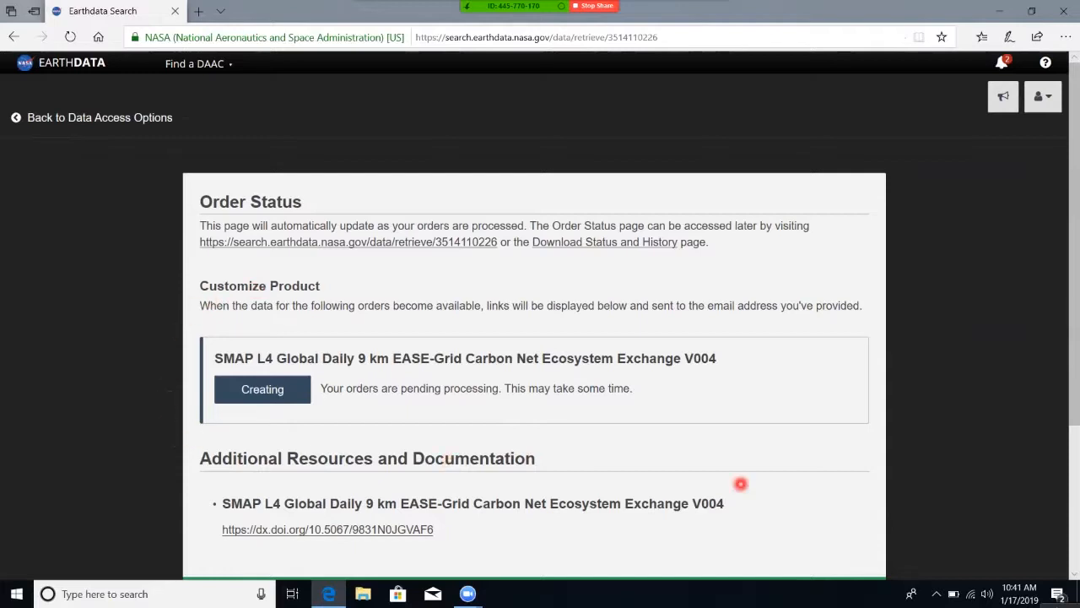
Show the download links of the completed SMAP L4 carbon order and open its HTML link.
scroll(751, 476, "down", 1)
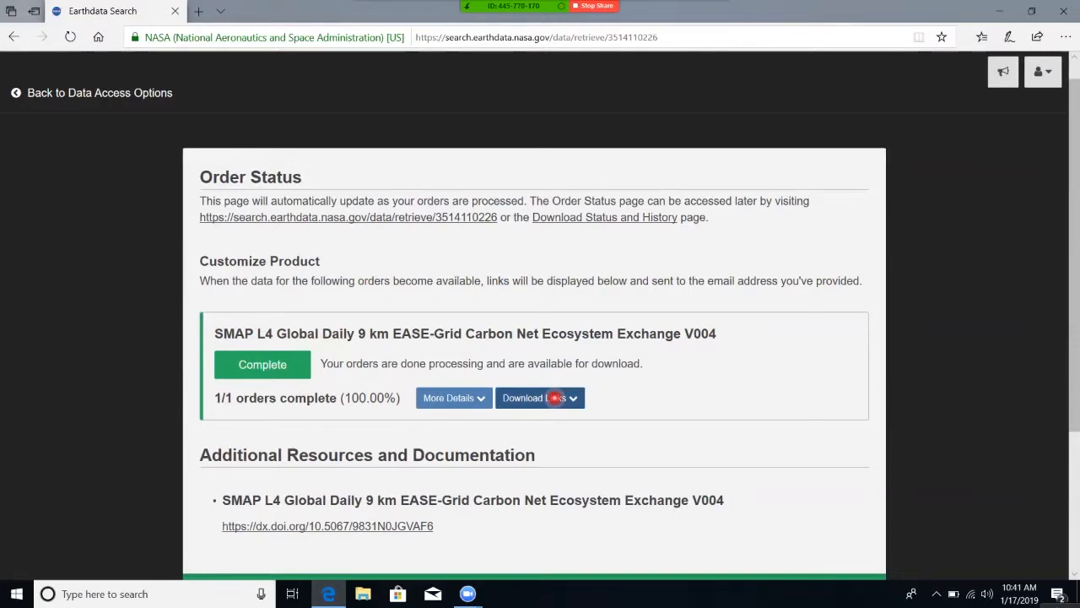
left_click(556, 397)
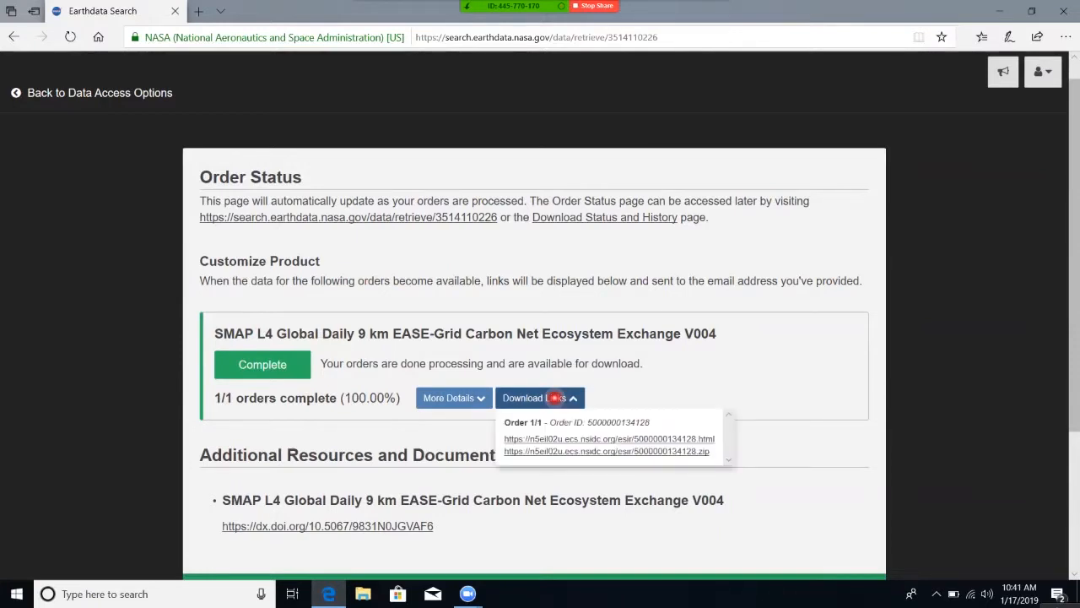
left_click(547, 438)
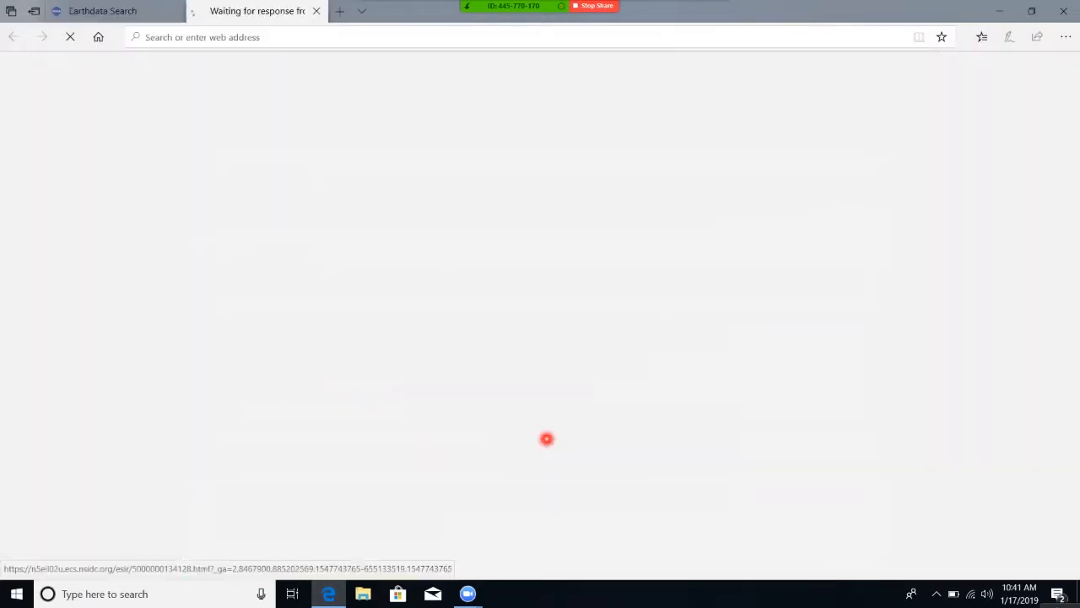